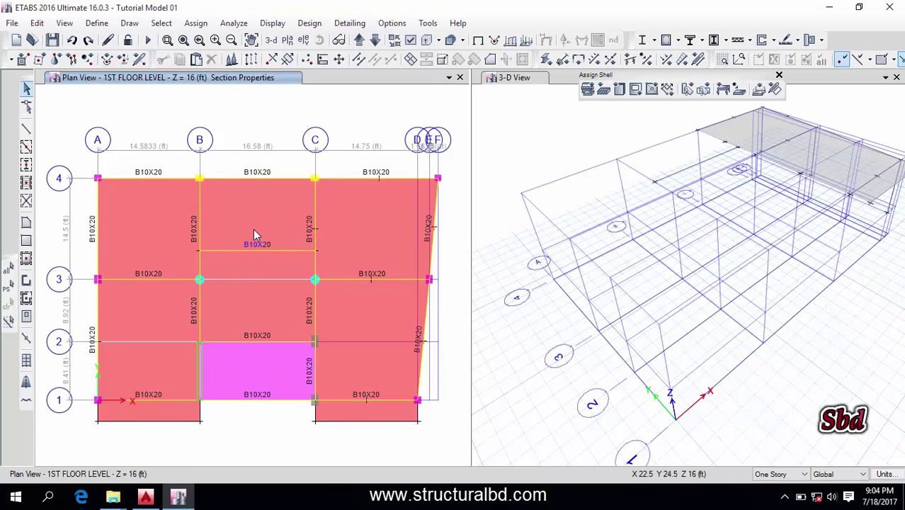
# Step: Window-select the slab strip below grid line 1 between grids A and B, with its edge frames
pyautogui.scroll(-3, 252, 348)
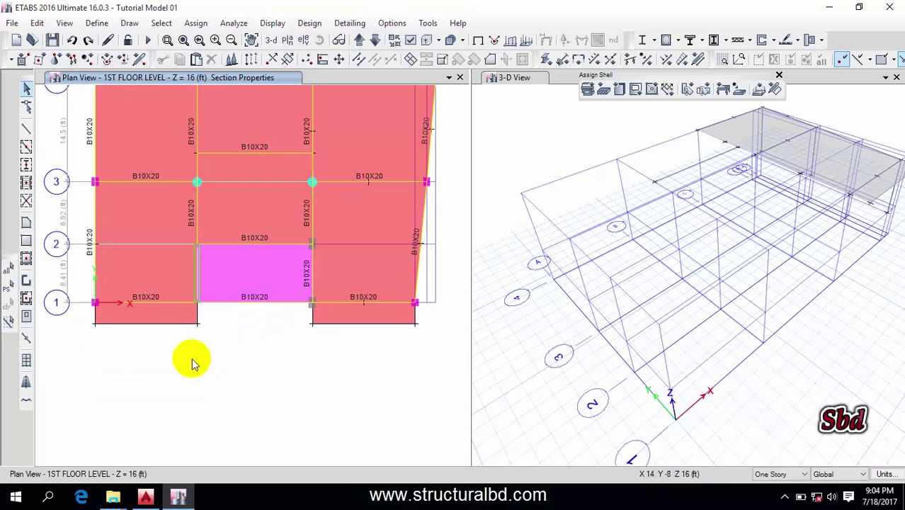
pyautogui.scroll(3, 198, 315)
pyautogui.scroll(-3, 318, 290)
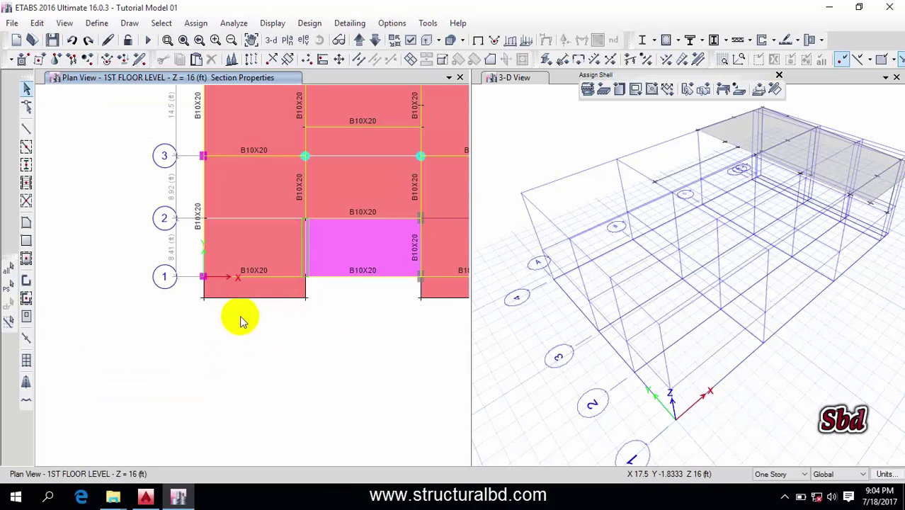
pyautogui.moveTo(185, 287); pyautogui.dragTo(249, 307)
pyautogui.scroll(-1, 249, 307)
pyautogui.scroll(1, 265, 303)
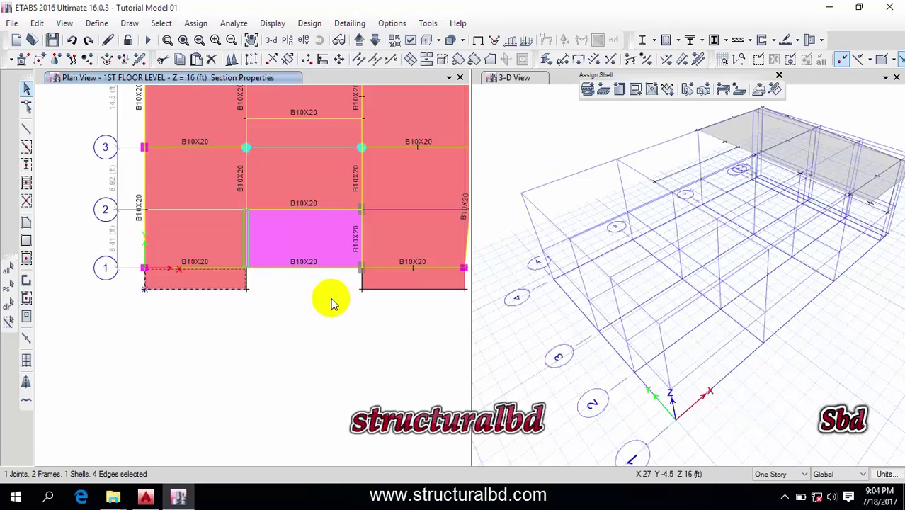
pyautogui.scroll(3, 177, 305)
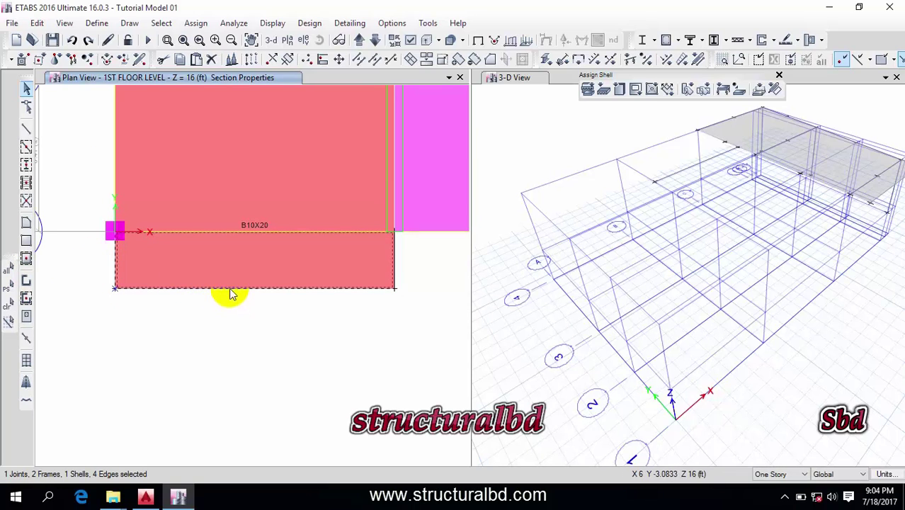
# Step: Mirror the selected slab strip across a two-point mirror line picked along grid B
pyautogui.click(37, 24)
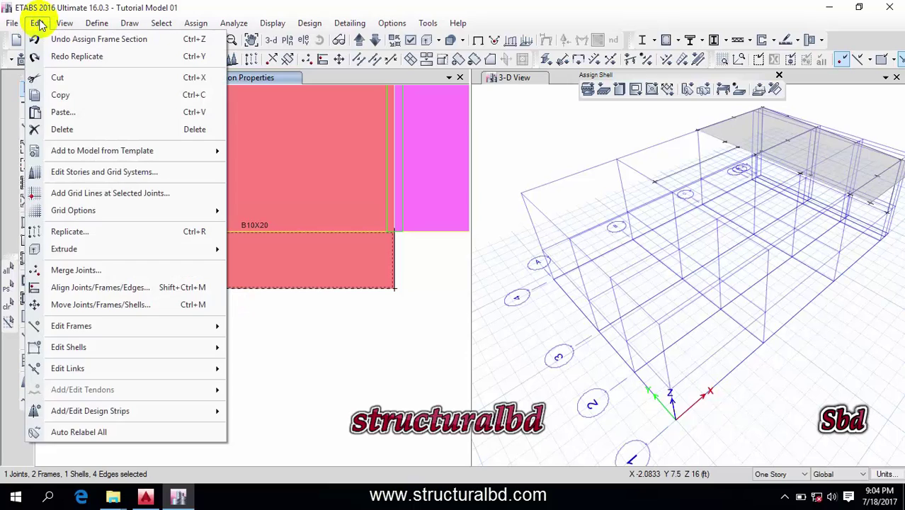
pyautogui.click(91, 231)
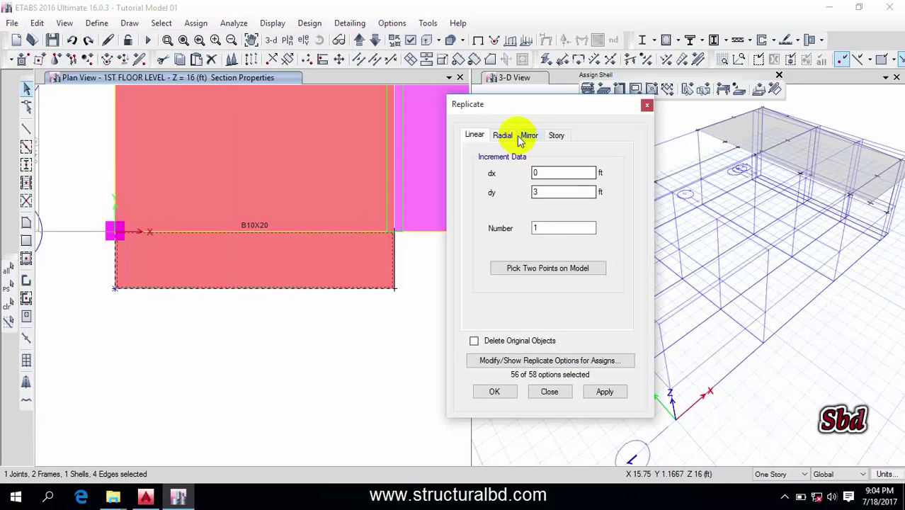
pyautogui.click(530, 136)
pyautogui.moveTo(533, 104); pyautogui.dragTo(588, 104)
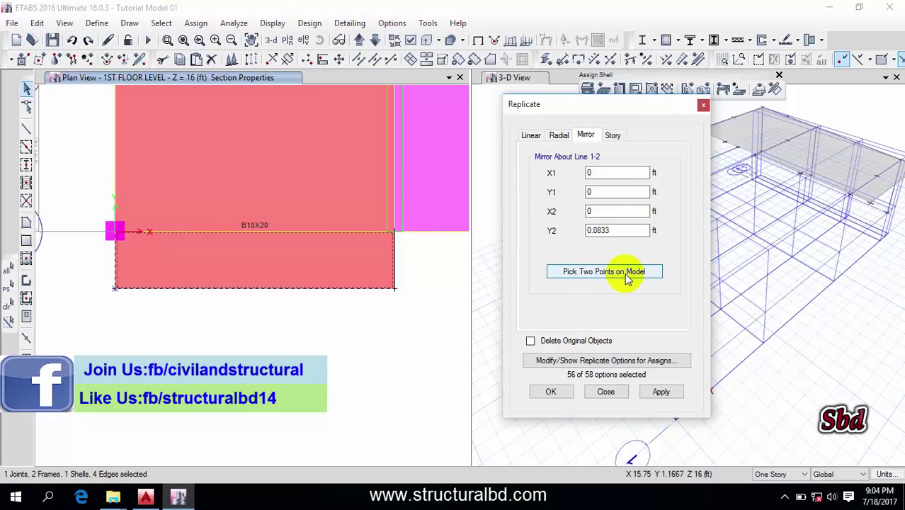
pyautogui.click(625, 277)
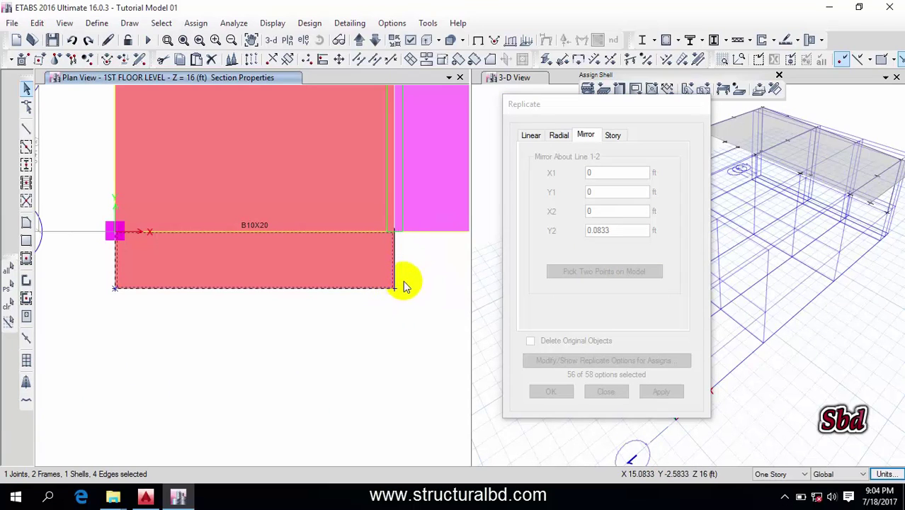
pyautogui.click(394, 290)
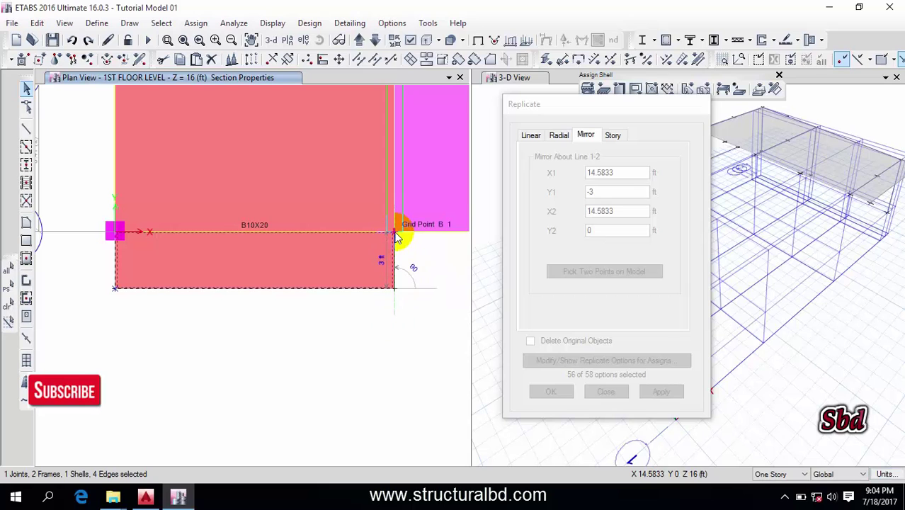
pyautogui.click(394, 231)
pyautogui.click(659, 392)
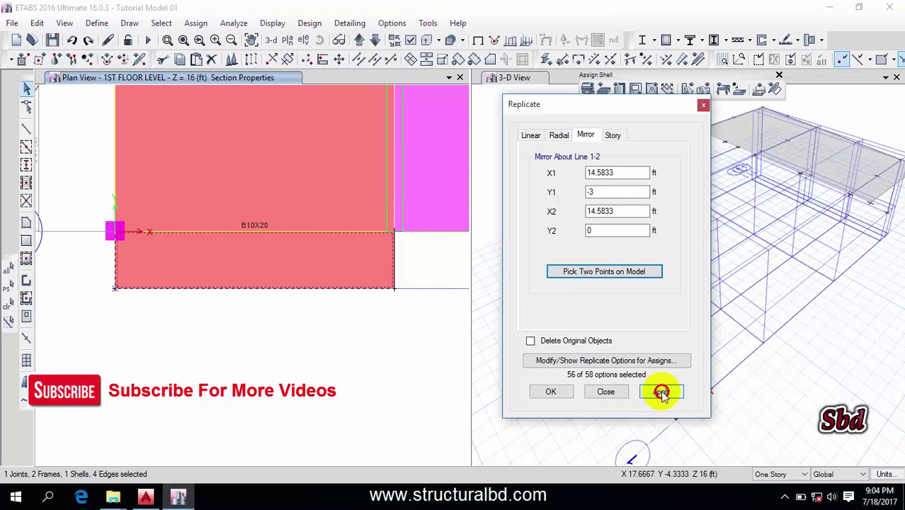
pyautogui.click(563, 392)
pyautogui.scroll(-5, 327, 307)
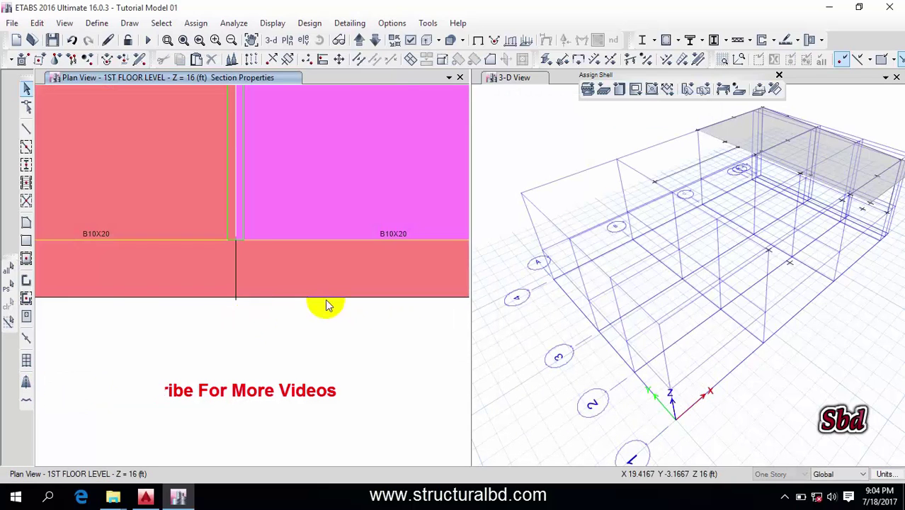
pyautogui.scroll(5, 328, 301)
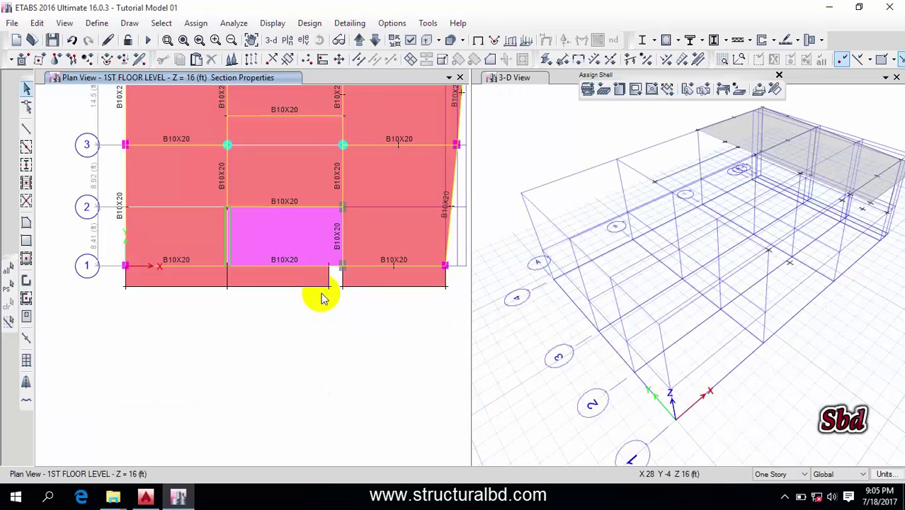
pyautogui.moveTo(250, 313); pyautogui.dragTo(267, 323, button='middle')
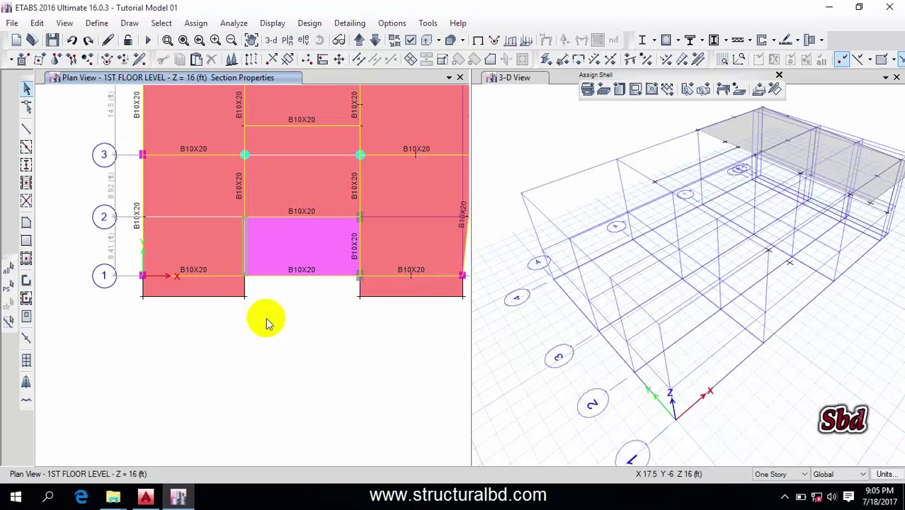
pyautogui.scroll(3, 253, 205)
pyautogui.scroll(-3, 248, 212)
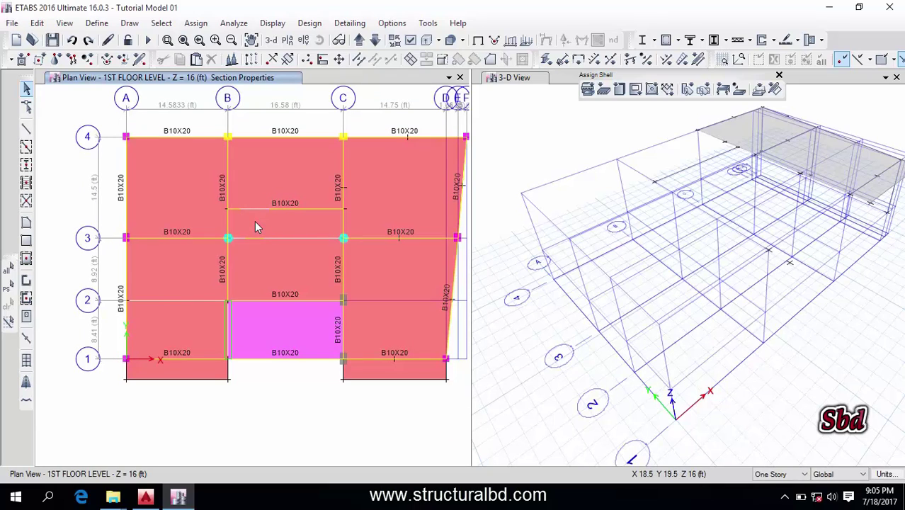
pyautogui.click(216, 184)
# Step: Add the adjoining grid-B beam between lines 3 and 4 to the beam selection
pyautogui.click(237, 215)
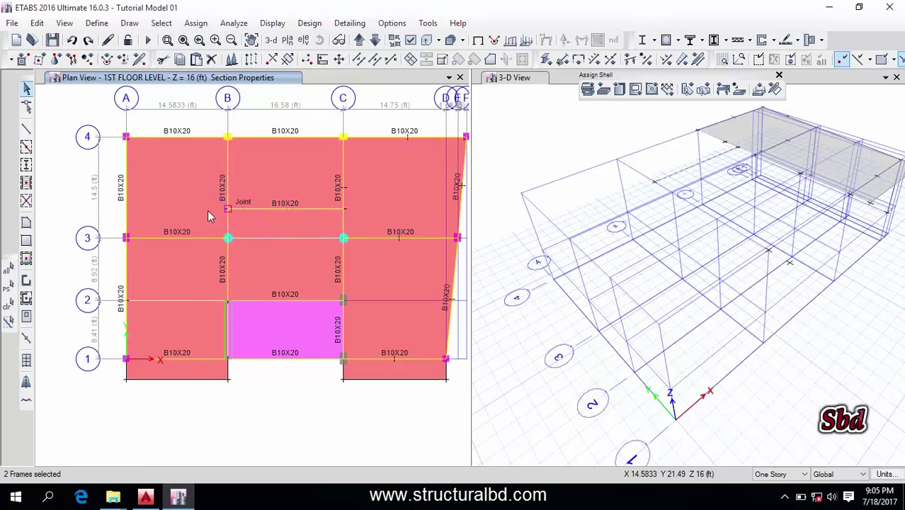
pyautogui.scroll(3, 228, 214)
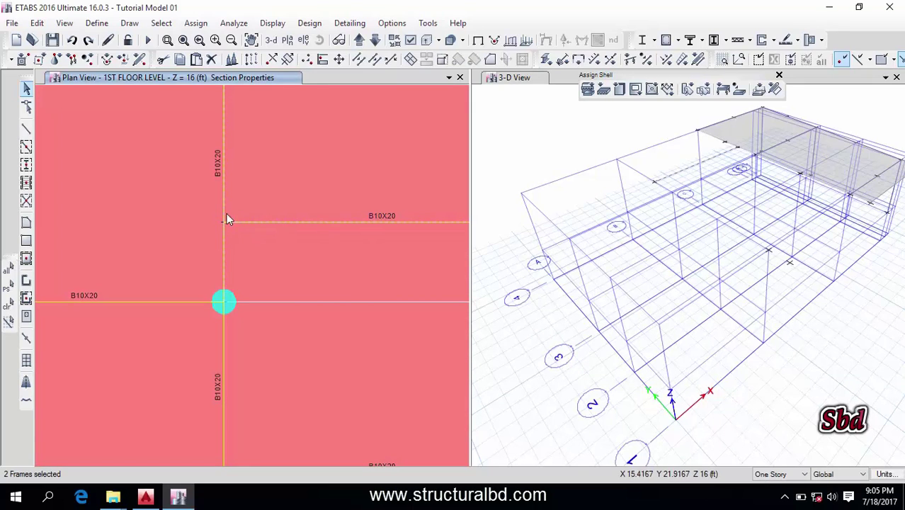
pyautogui.scroll(-3, 218, 190)
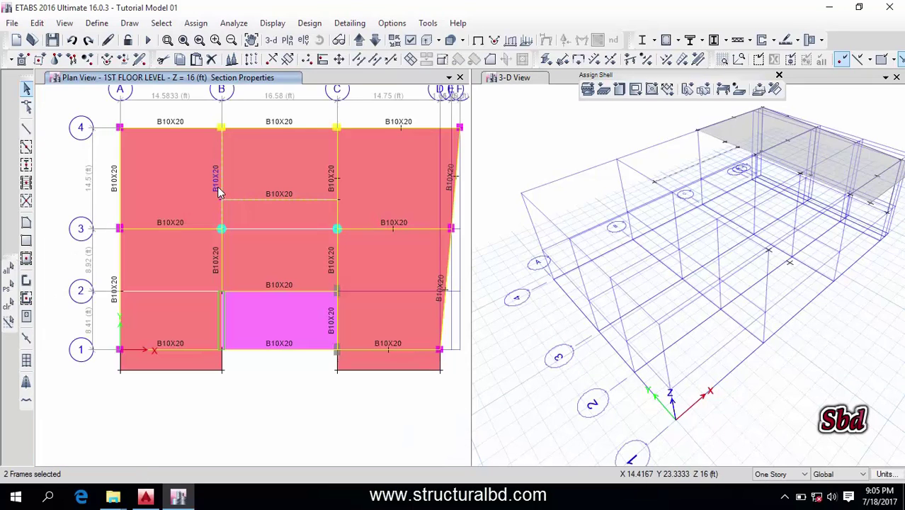
pyautogui.scroll(3, 228, 226)
pyautogui.scroll(-3, 230, 233)
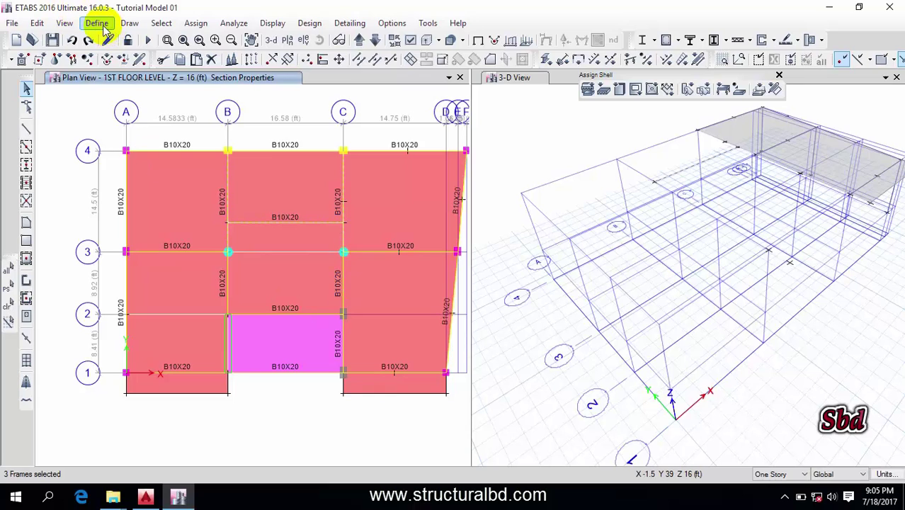
# Step: Divide the selected beams using 'Break at Intersections with Selected Frames and Joints'
pyautogui.click(36, 24)
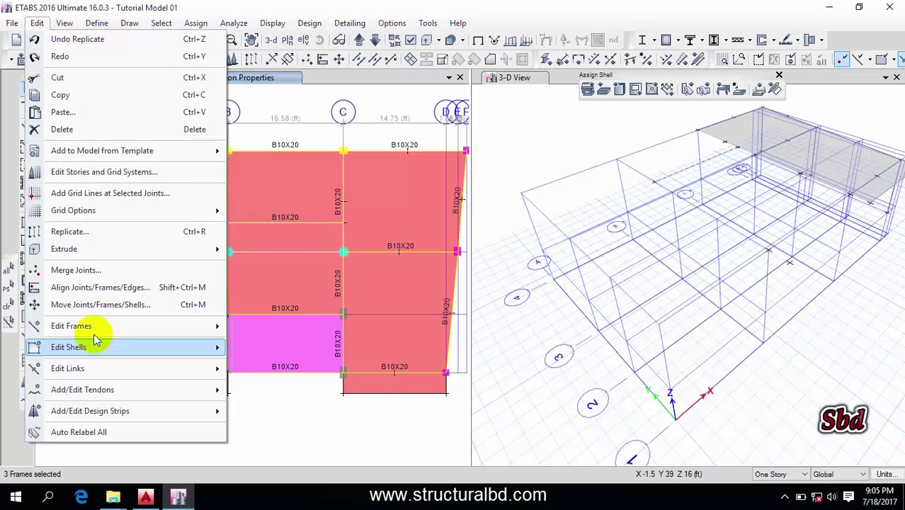
pyautogui.moveTo(110, 327)
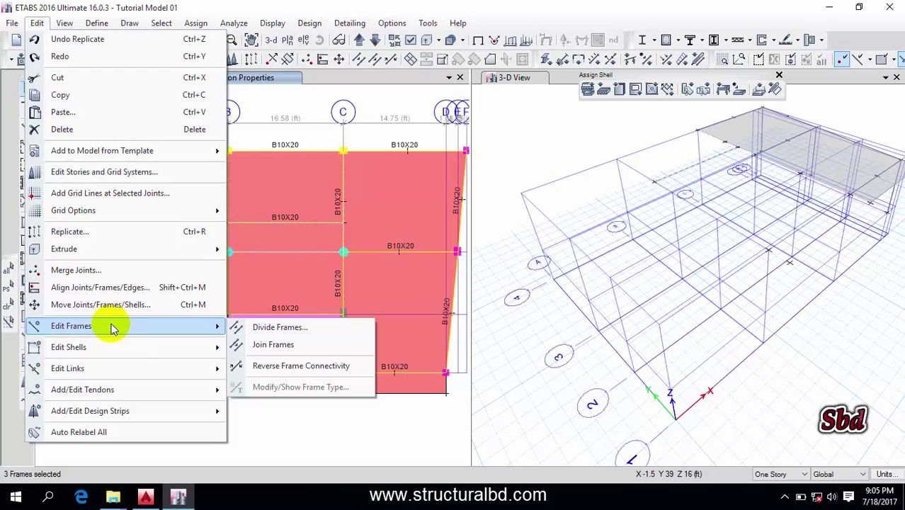
pyautogui.click(291, 329)
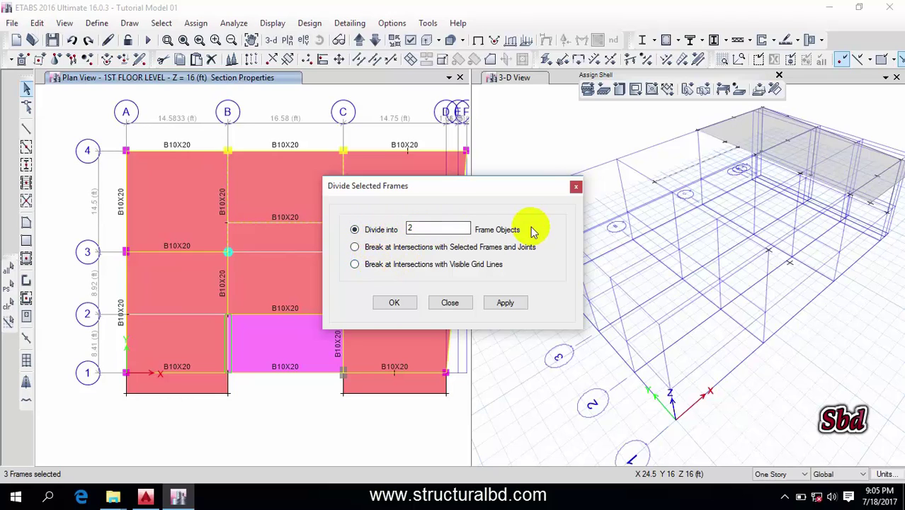
pyautogui.click(365, 249)
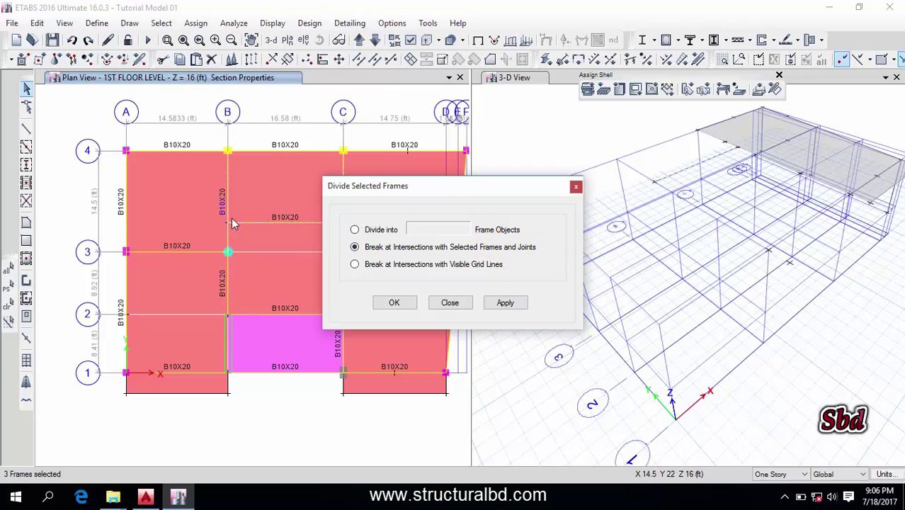
pyautogui.click(367, 251)
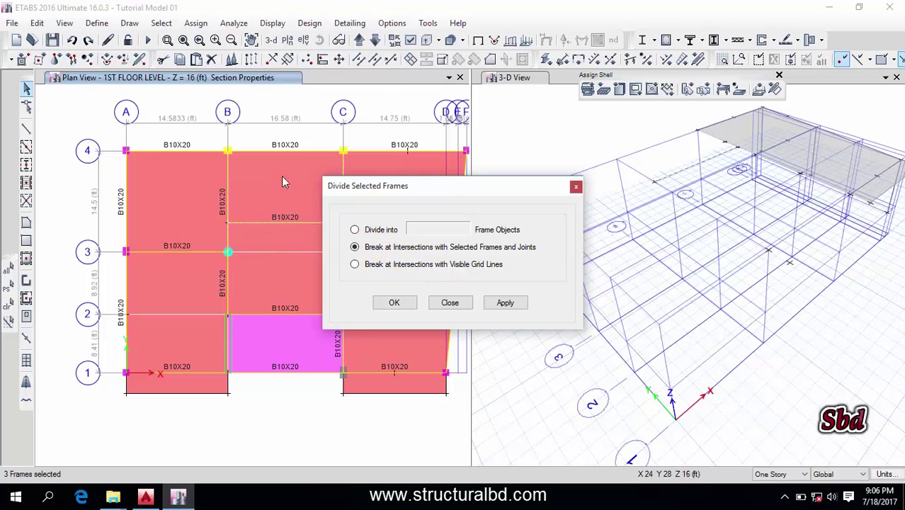
pyautogui.click(376, 264)
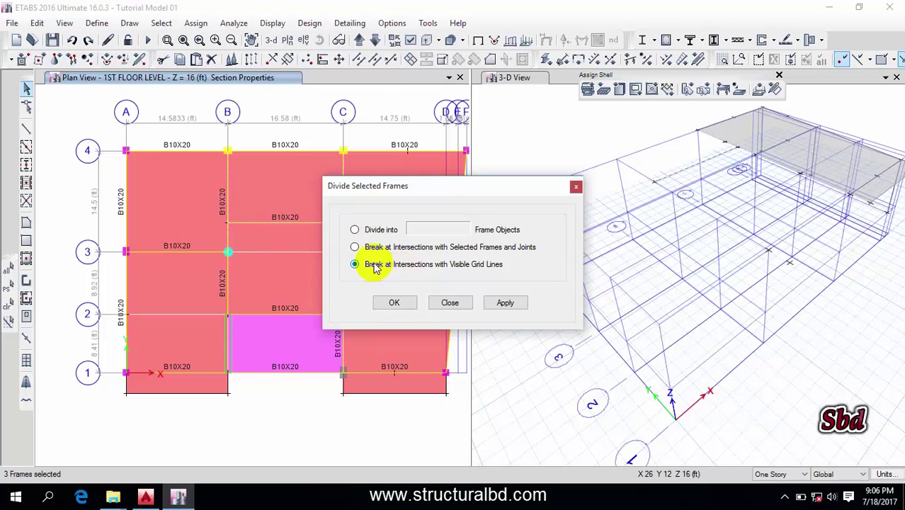
pyautogui.click(356, 246)
pyautogui.click(505, 304)
pyautogui.click(451, 302)
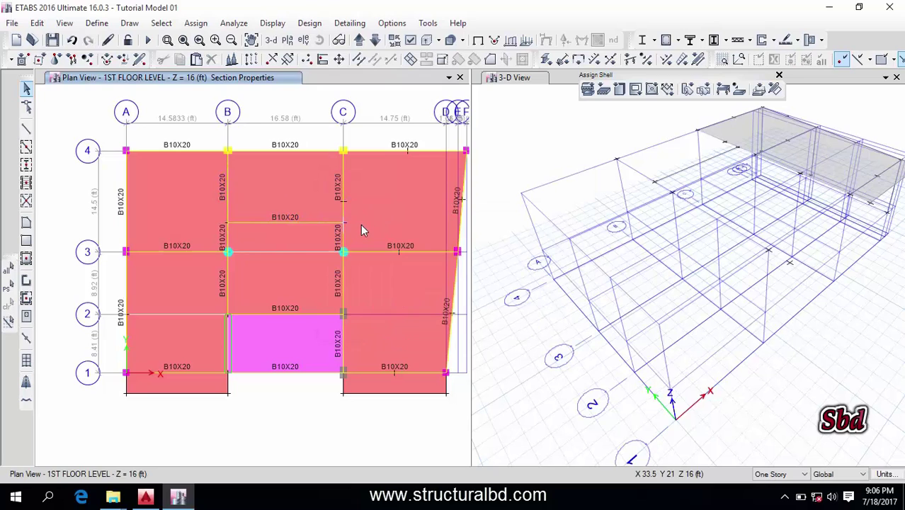
pyautogui.scroll(5, 272, 241)
# Step: Select the grid-B beam and the middle B10X20 beam between grids B and C
pyautogui.scroll(-4, 249, 223)
pyautogui.scroll(3, 261, 224)
pyautogui.click(229, 189)
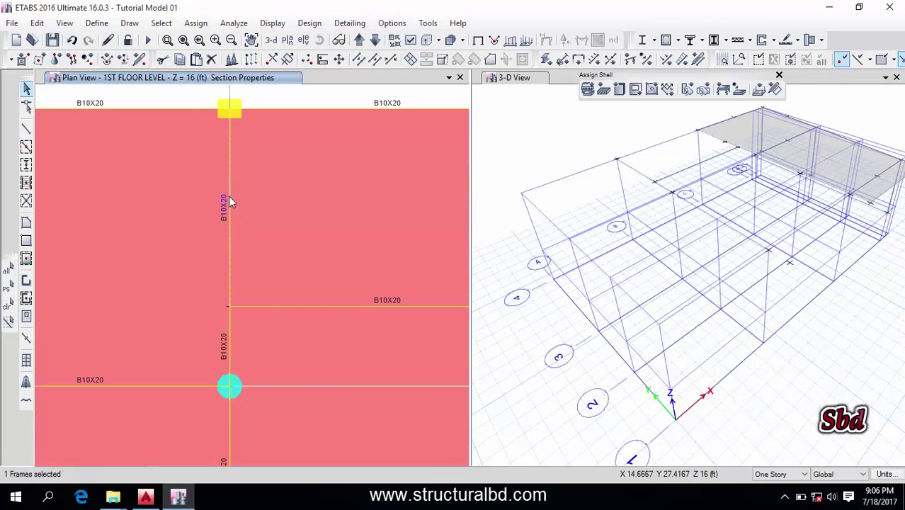
pyautogui.scroll(-3, 229, 194)
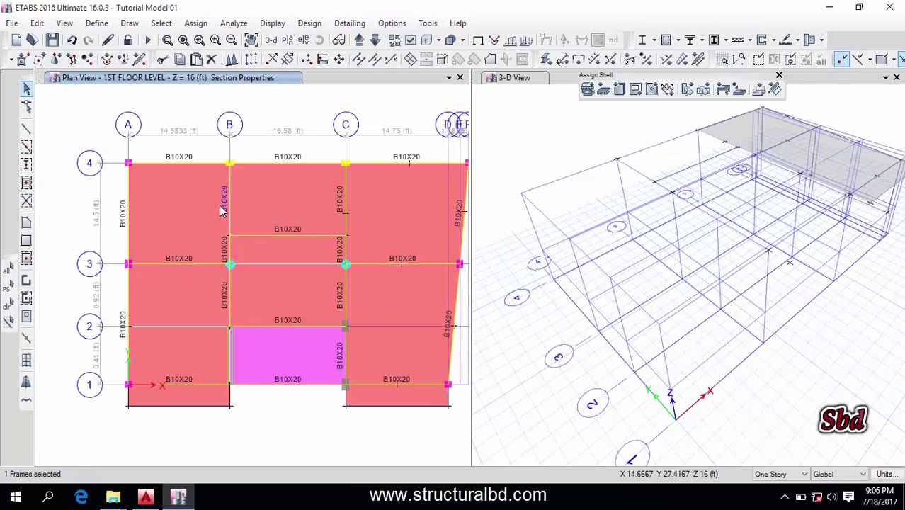
pyautogui.click(283, 234)
pyautogui.scroll(3, 287, 234)
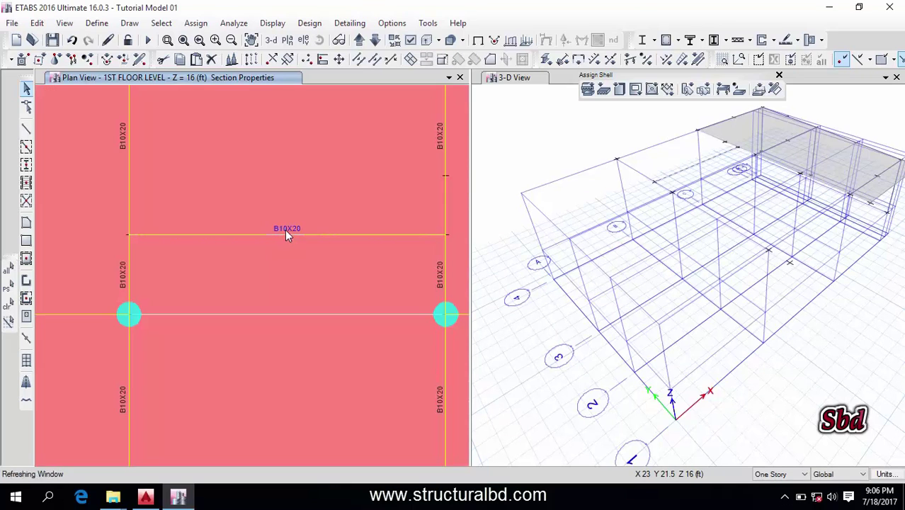
pyautogui.click(36, 23)
pyautogui.moveTo(91, 326)
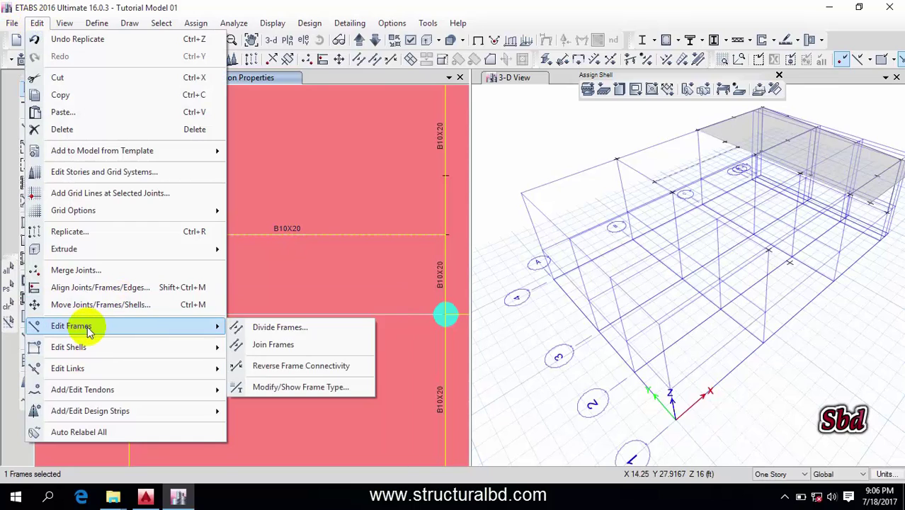
pyautogui.click(278, 327)
pyautogui.click(363, 227)
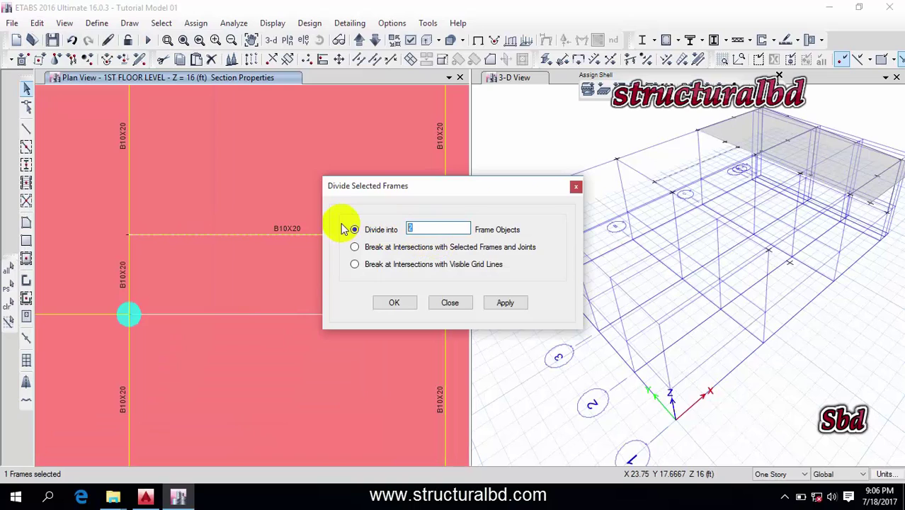
pyautogui.write('3')
pyautogui.click(505, 302)
pyautogui.click(415, 303)
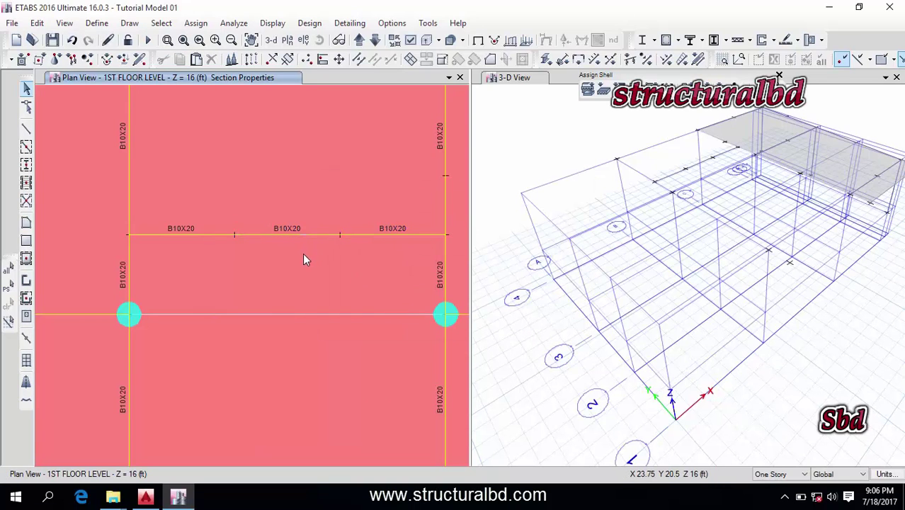
pyautogui.hotkey('ctrl', 'z')
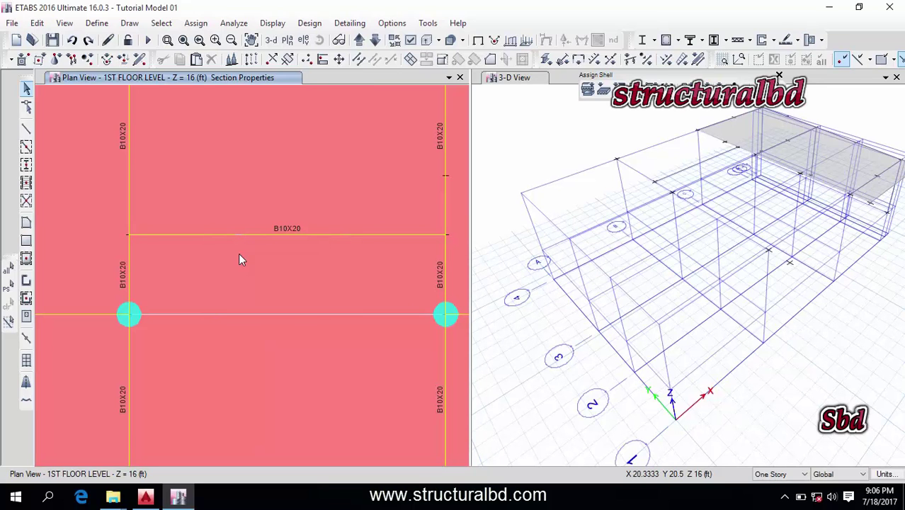
pyautogui.scroll(-3, 238, 255)
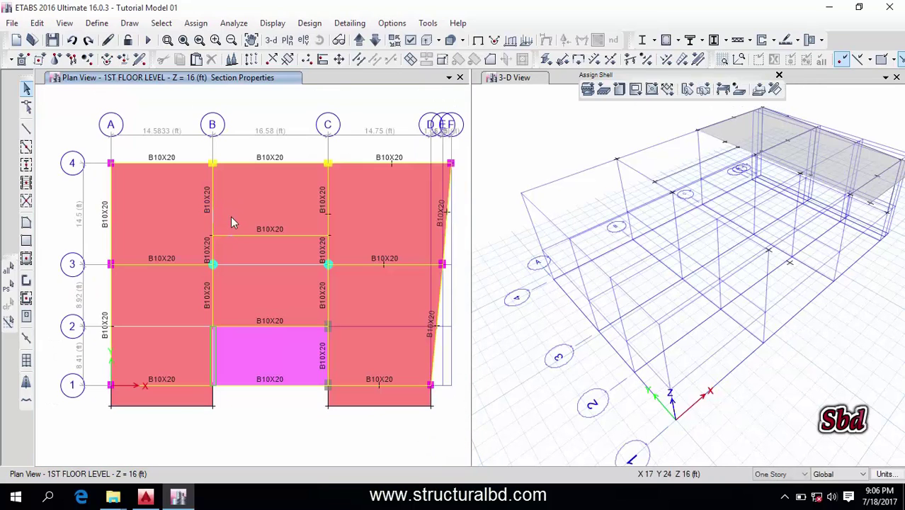
# Step: Select the B–C/3–4 slab panel together with its middle beam for shell editing
pyautogui.click(266, 205)
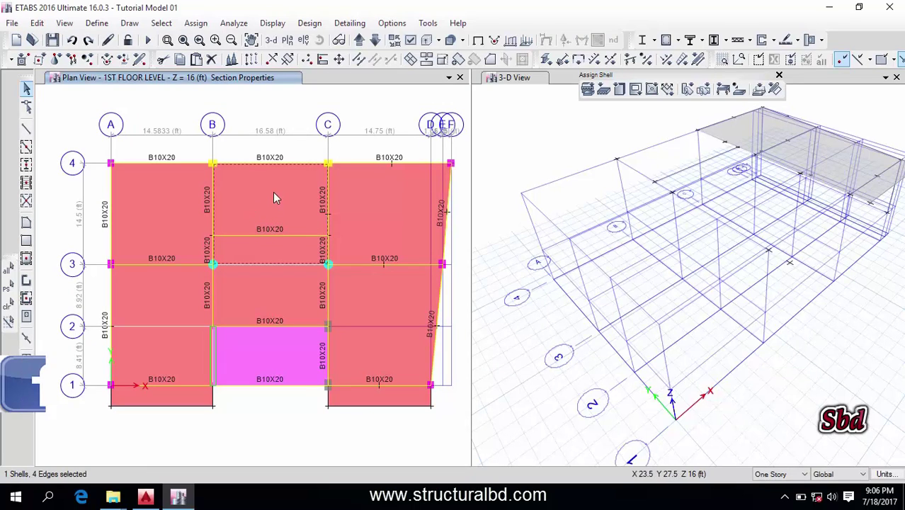
pyautogui.click(267, 240)
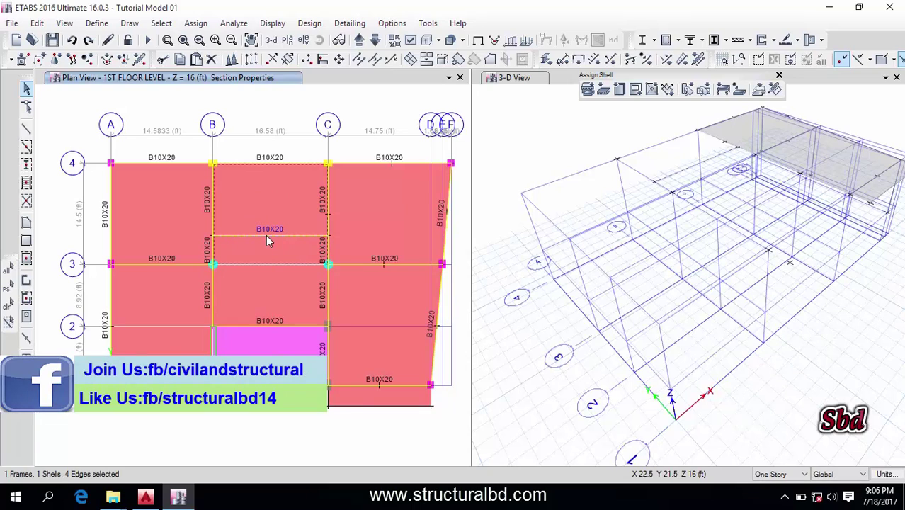
pyautogui.click(37, 23)
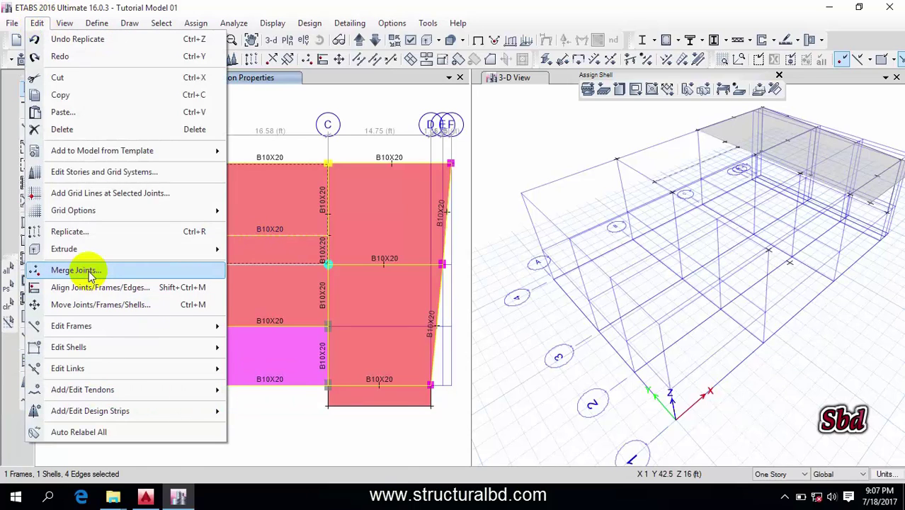
pyautogui.moveTo(97, 354)
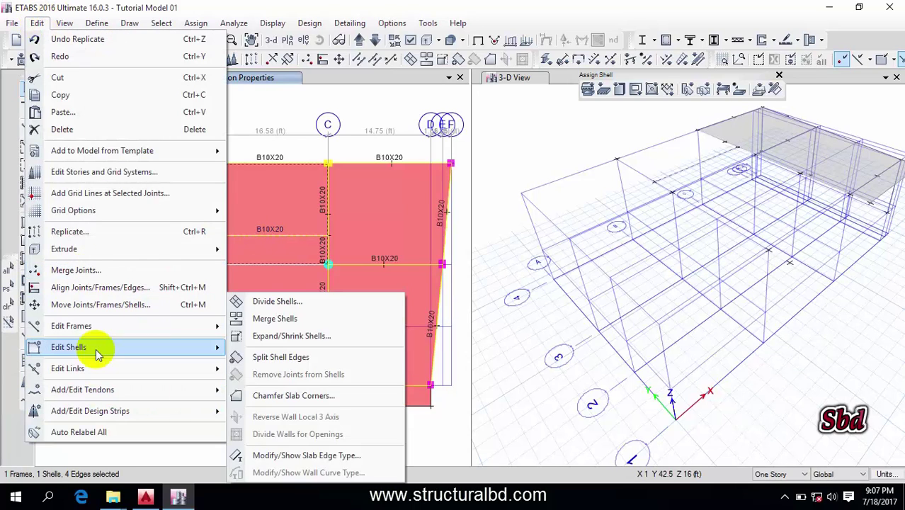
# Step: Cookie-cut the B–C/3–4 slab at the selected middle beam, with Extend Frames checked
pyautogui.click(276, 302)
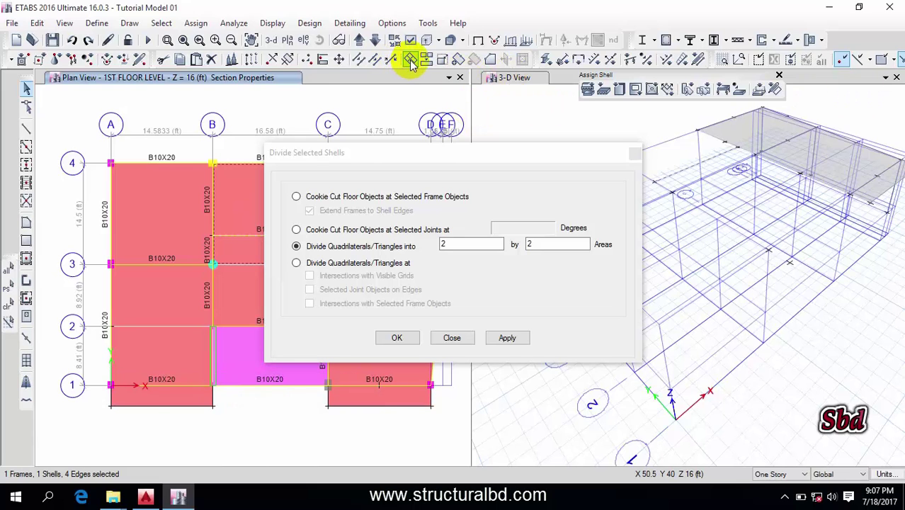
pyautogui.moveTo(357, 152); pyautogui.dragTo(515, 128)
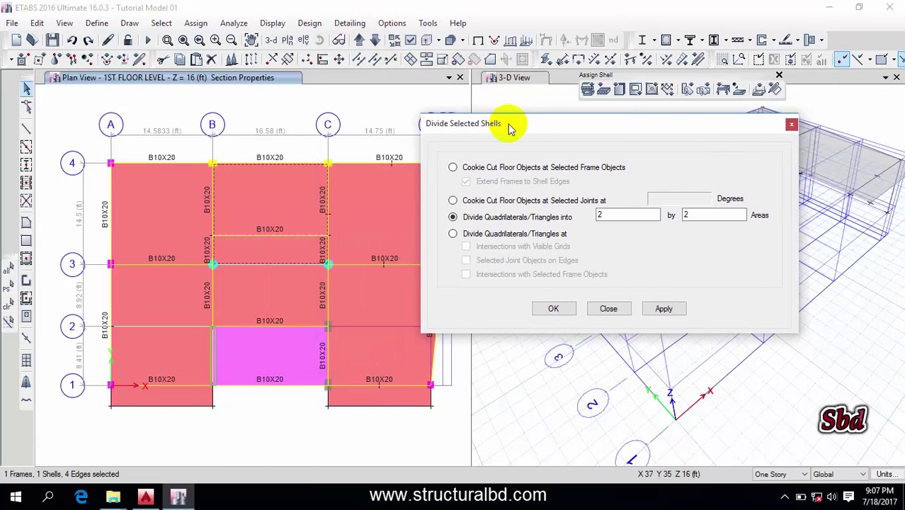
pyautogui.click(496, 167)
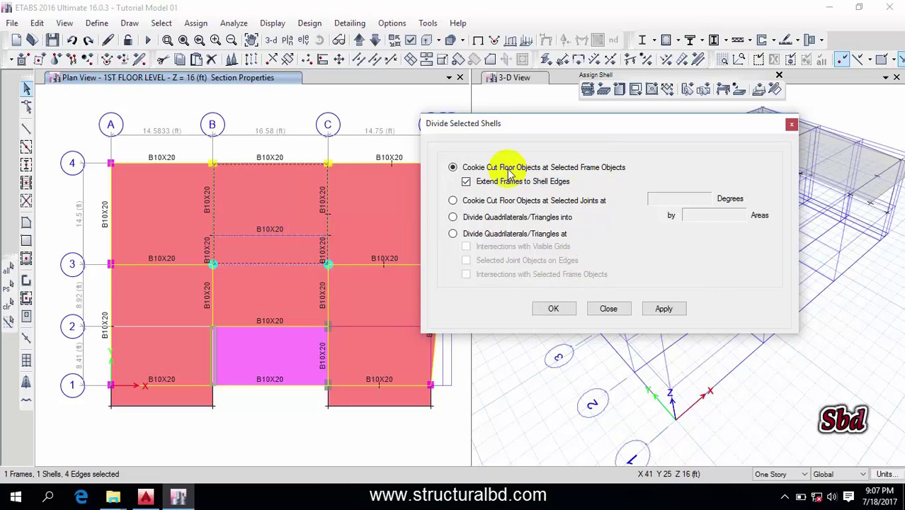
pyautogui.click(663, 308)
pyautogui.click(553, 308)
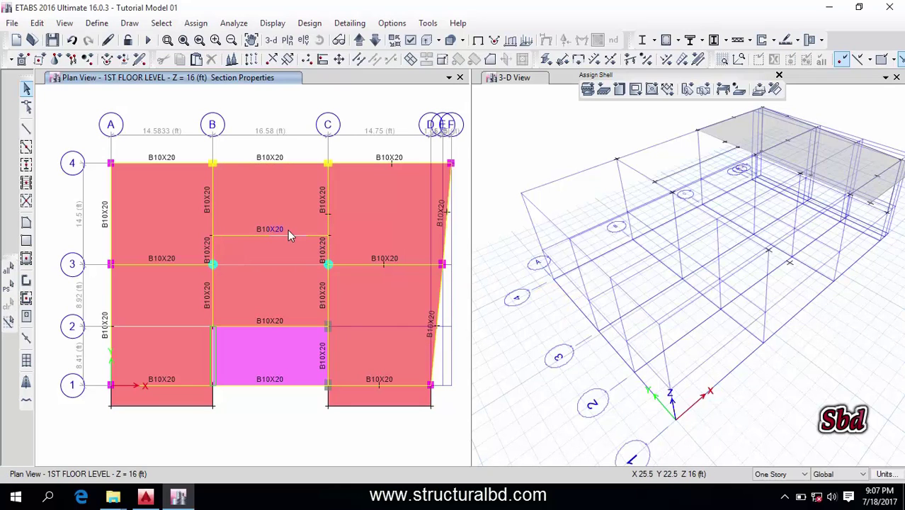
pyautogui.click(281, 248)
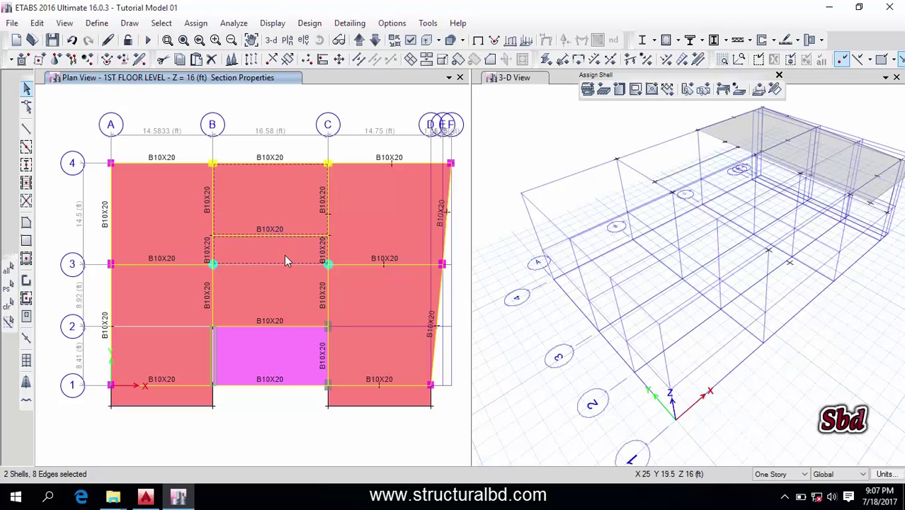
pyautogui.hotkey('ctrl', 'q')
pyautogui.moveTo(303, 269); pyautogui.dragTo(273, 255, button='middle')
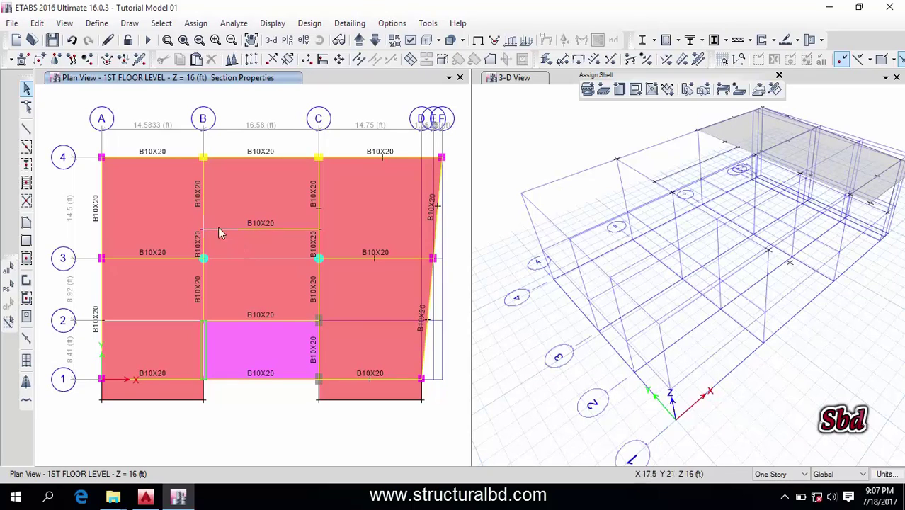
pyautogui.click(203, 187)
# Step: Join the two grid-B beam segments into one beam, then select the B–C slab panel
pyautogui.click(203, 241)
pyautogui.click(37, 23)
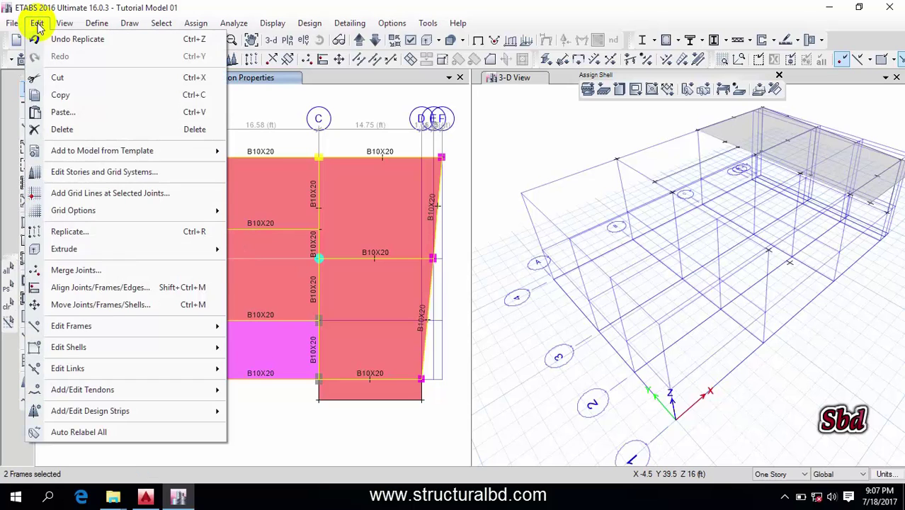
pyautogui.moveTo(86, 327)
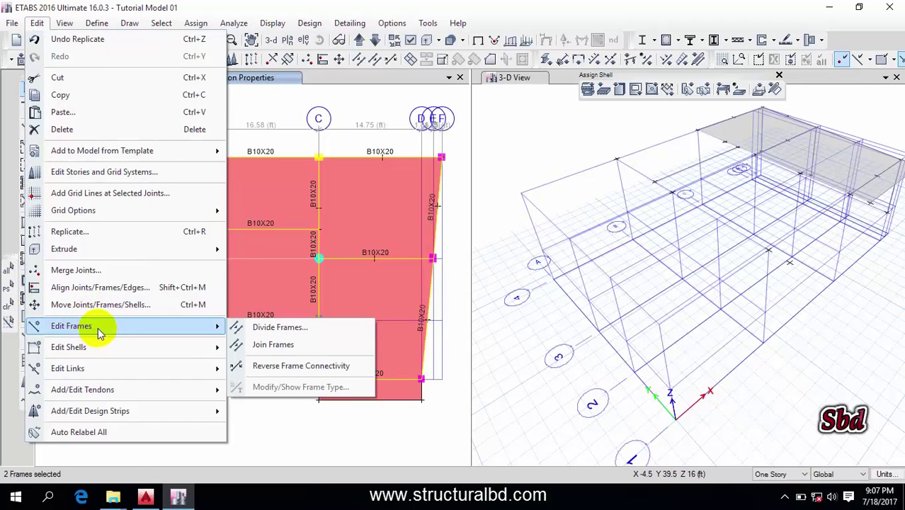
pyautogui.click(283, 346)
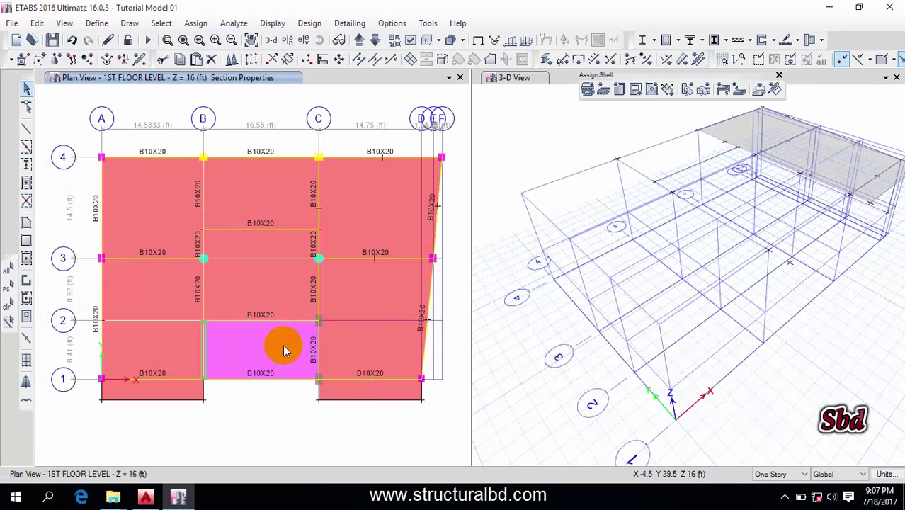
pyautogui.click(222, 227)
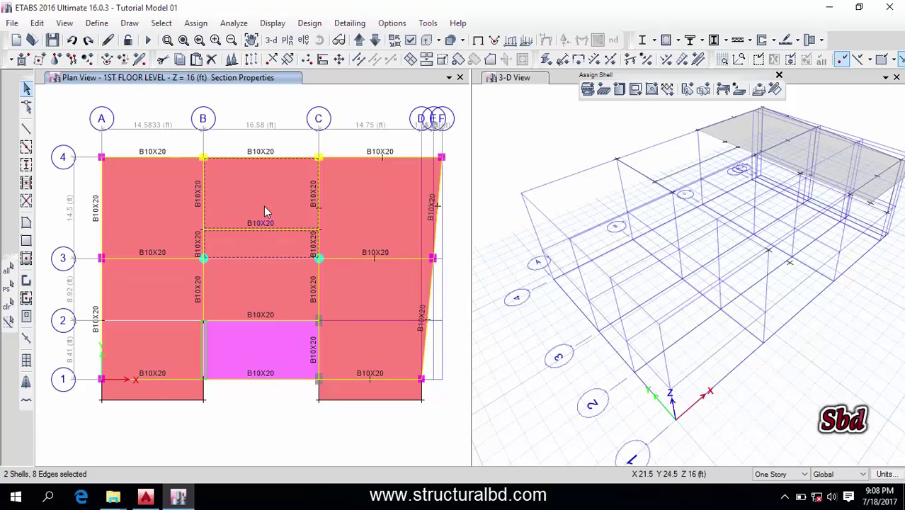
# Step: Merge the two selected B–C slab panels into one shell and clear the selection
pyautogui.click(37, 23)
pyautogui.moveTo(89, 346)
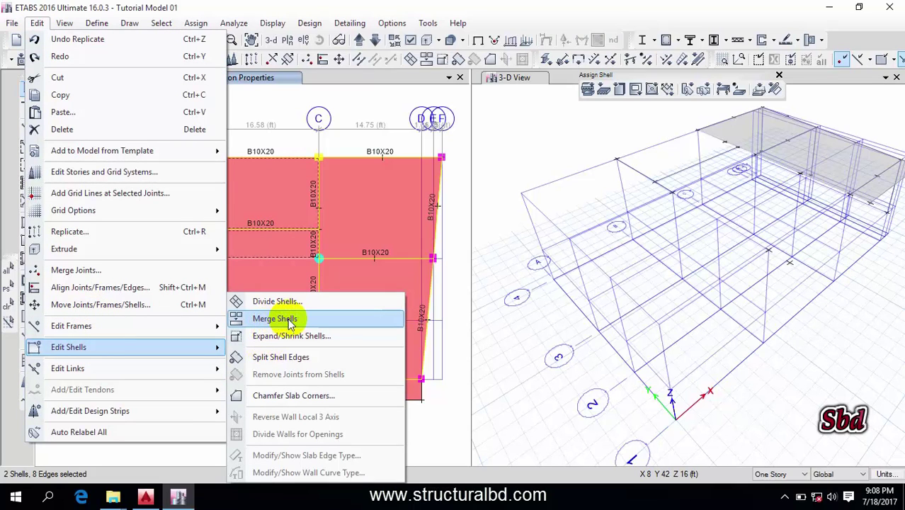
pyautogui.click(289, 320)
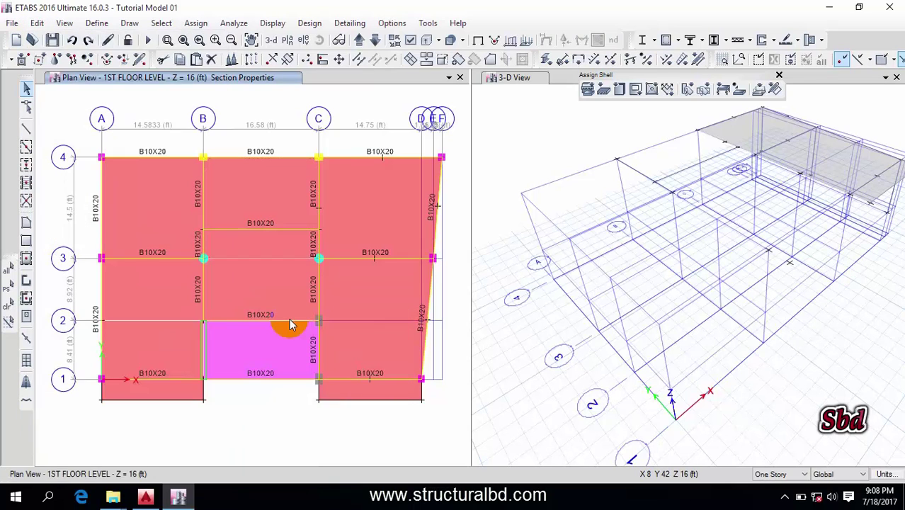
pyautogui.click(268, 242)
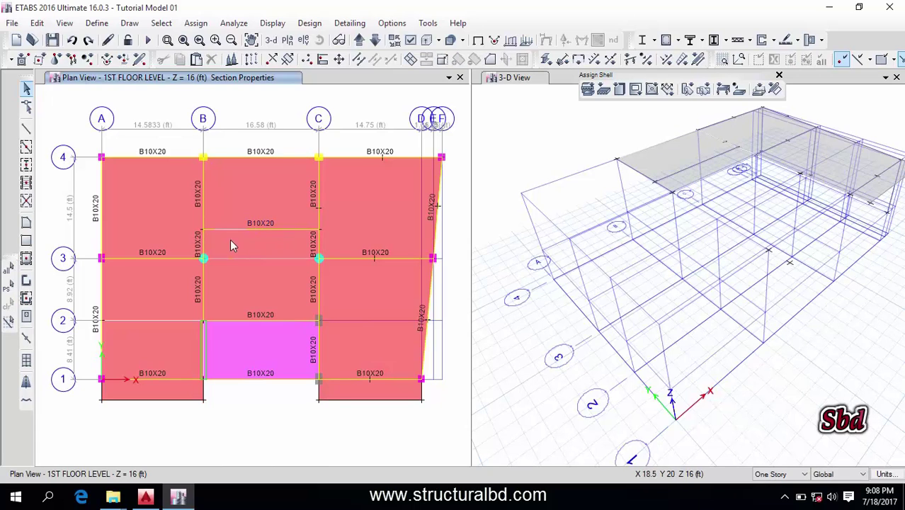
pyautogui.click(201, 416)
# Step: Rubber-band zoom repeatedly, ending with a tight view of joint A-4
pyautogui.click(774, 476)
pyautogui.click(252, 228)
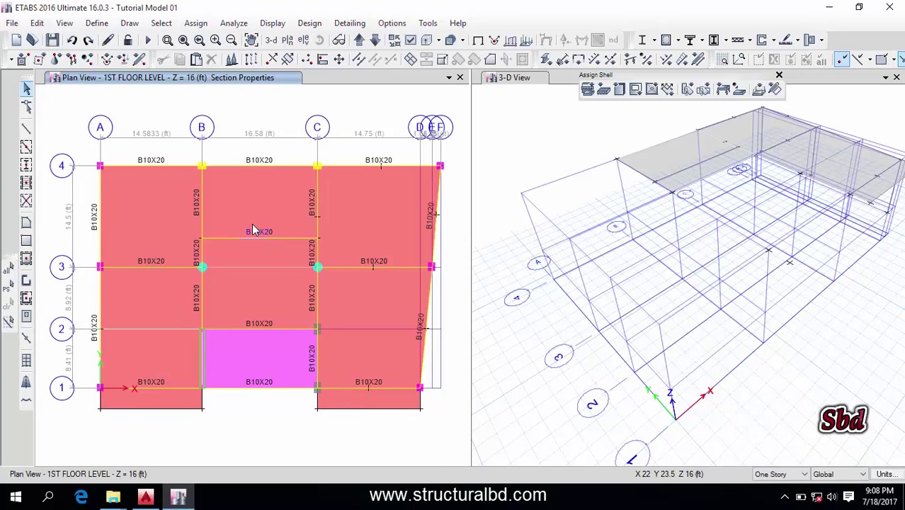
pyautogui.click(167, 40)
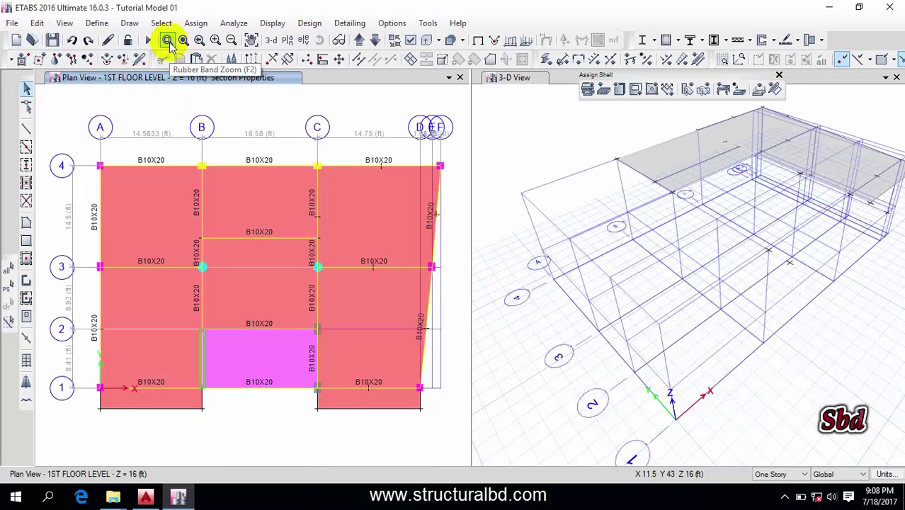
pyautogui.click(168, 41)
pyautogui.scroll(-2, 218, 188)
pyautogui.moveTo(218, 188); pyautogui.dragTo(305, 247)
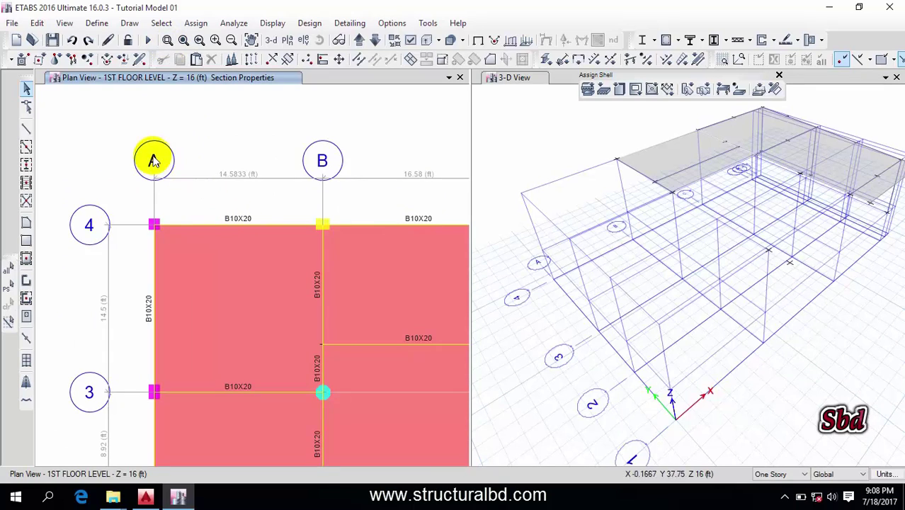
pyautogui.click(168, 41)
pyautogui.moveTo(288, 284); pyautogui.dragTo(412, 376)
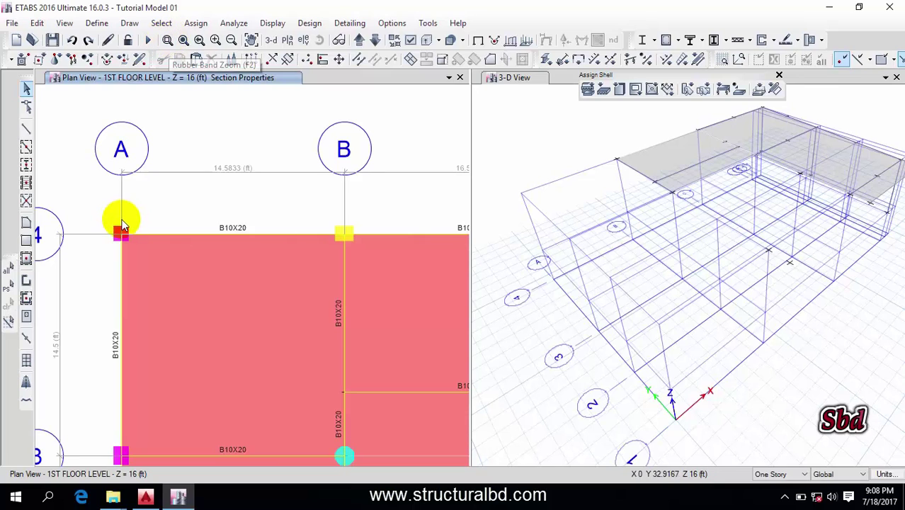
pyautogui.click(166, 44)
pyautogui.moveTo(88, 206); pyautogui.dragTo(140, 256)
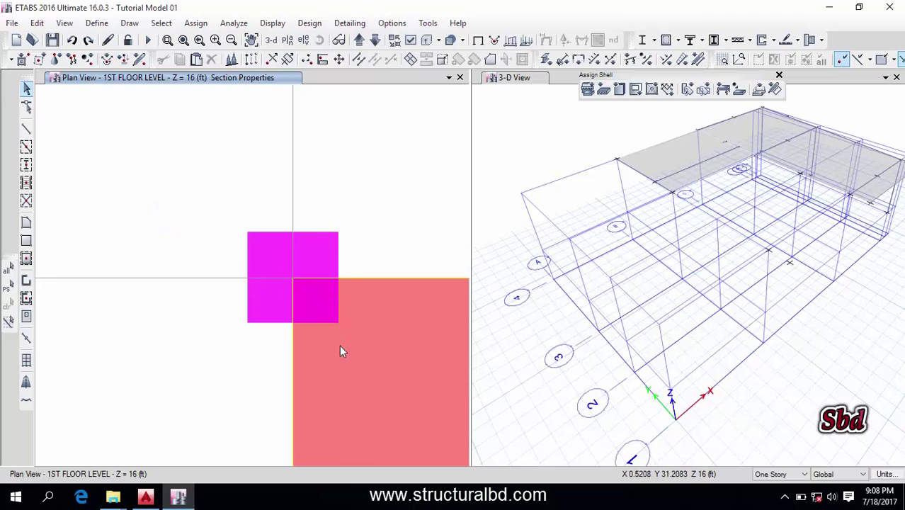
# Step: Restore the full view of the 1st-floor plan, briefly zooming out and back in with the wheel
pyautogui.click(185, 41)
pyautogui.scroll(-5, 228, 210)
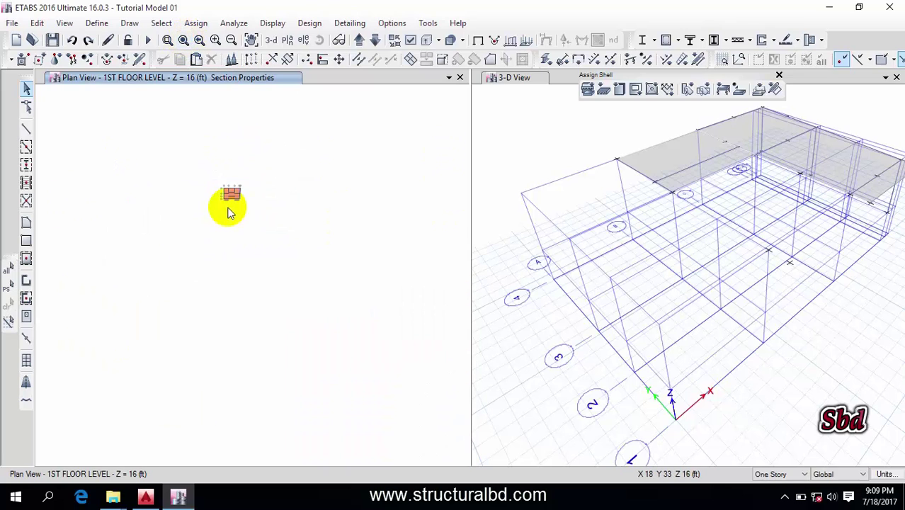
pyautogui.scroll(-2, 227, 177)
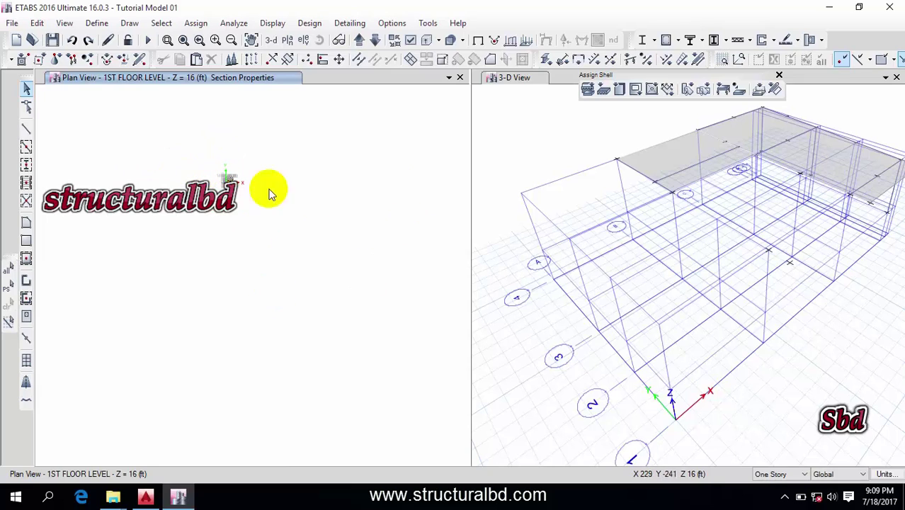
pyautogui.scroll(5, 238, 212)
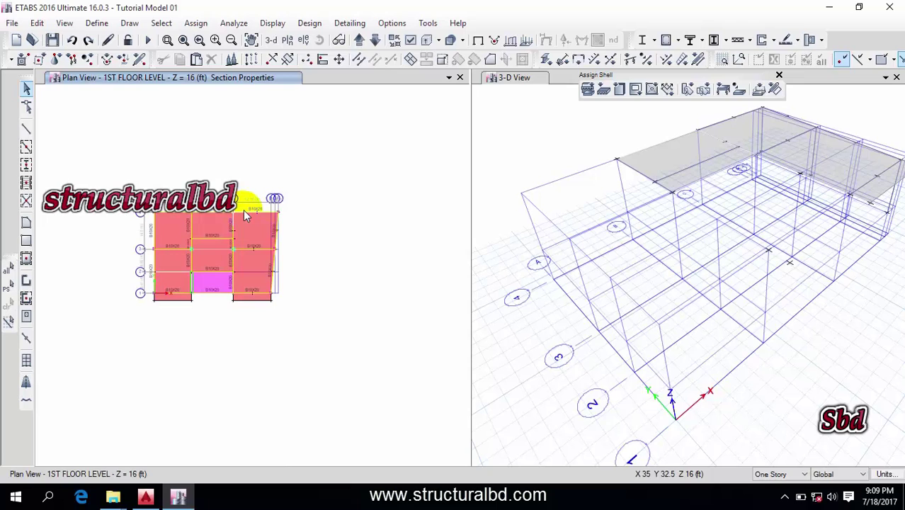
pyautogui.click(182, 41)
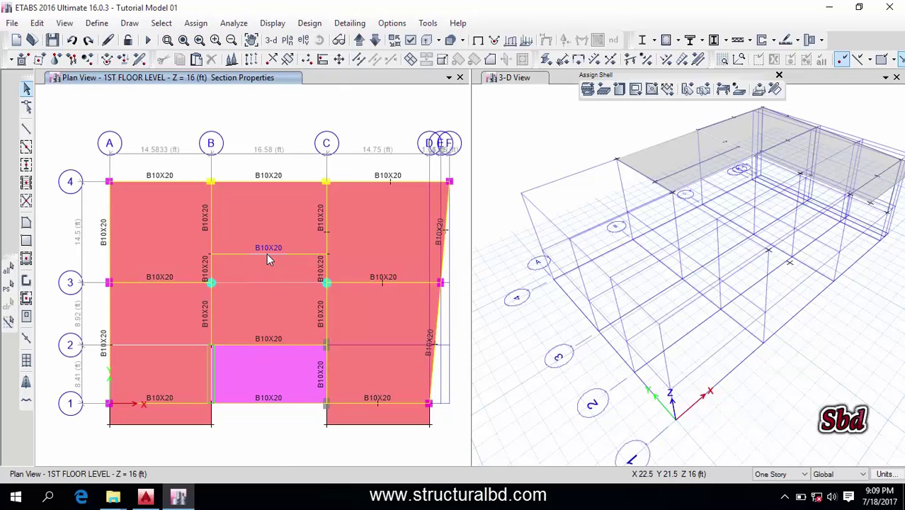
# Step: Go back two previous zoom levels, then zoom in three steps and out three steps
pyautogui.click(199, 41)
pyautogui.click(200, 41)
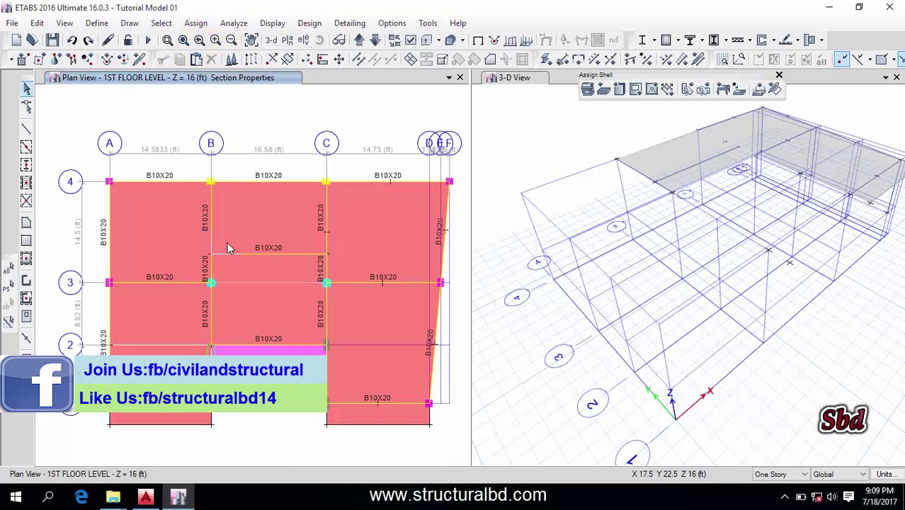
pyautogui.click(215, 41)
pyautogui.click(215, 40)
pyautogui.click(215, 40)
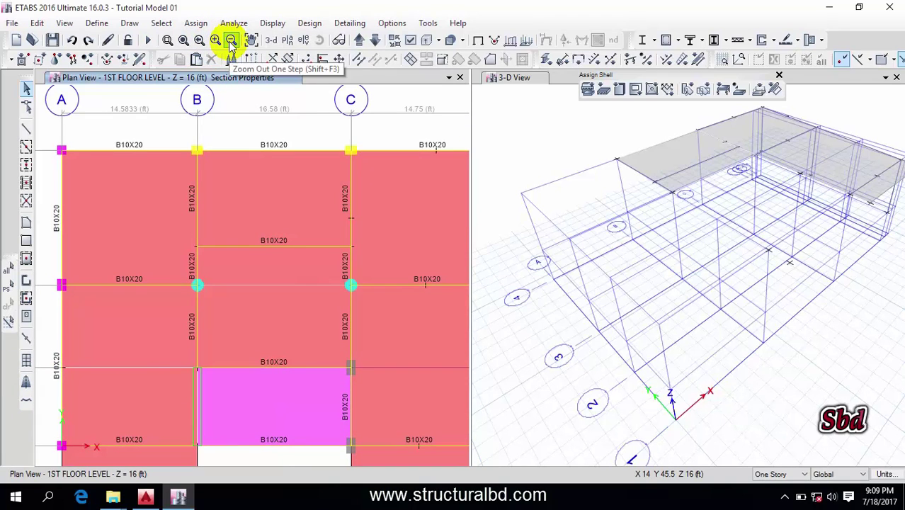
pyautogui.click(231, 40)
pyautogui.click(231, 41)
pyautogui.click(231, 41)
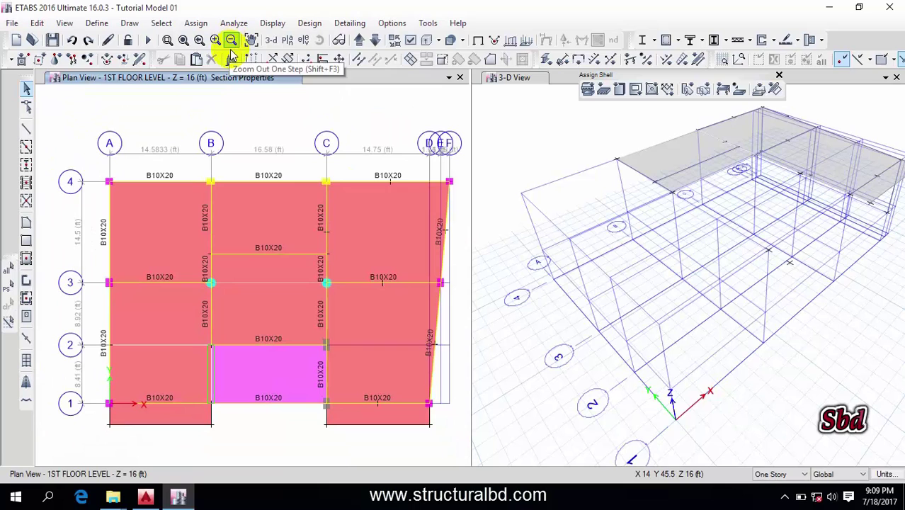
# Step: Pan the plan up, then down, until the whole 1st-floor plan is visible
pyautogui.click(251, 40)
pyautogui.moveTo(309, 293); pyautogui.dragTo(298, 248)
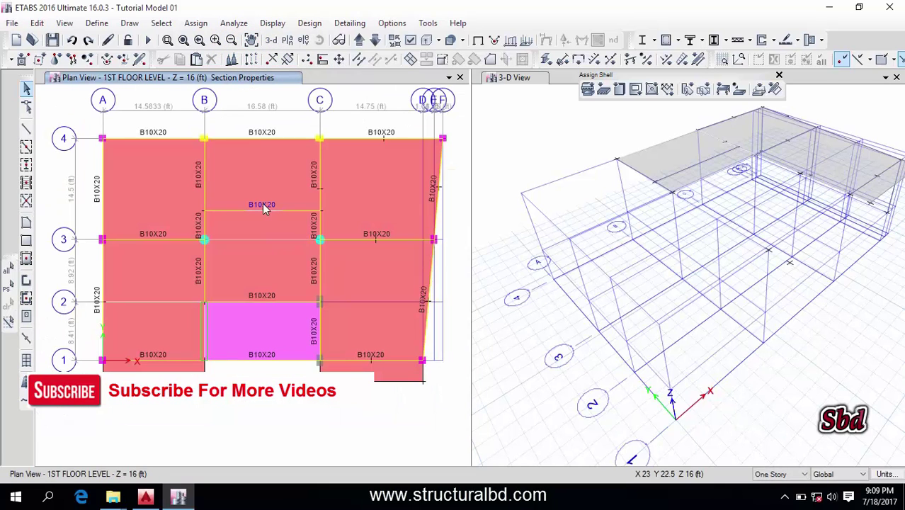
pyautogui.moveTo(261, 204); pyautogui.dragTo(258, 257)
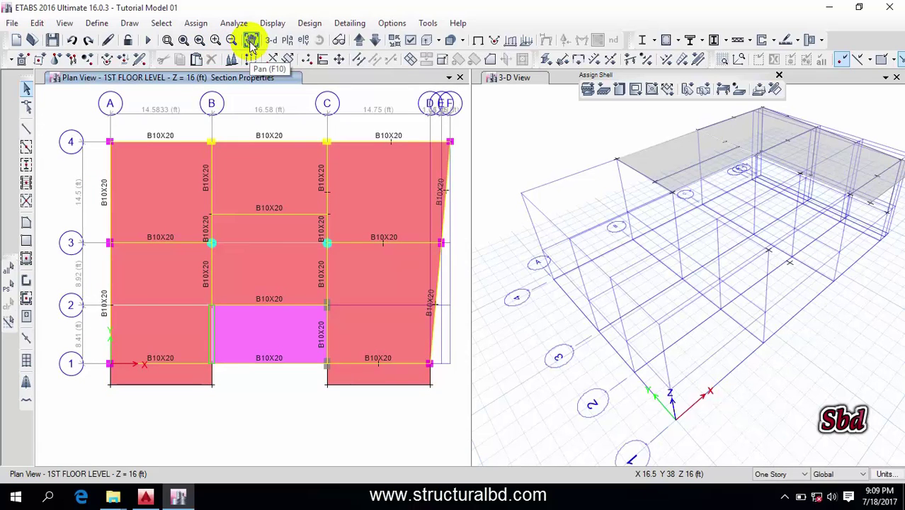
pyautogui.click(252, 43)
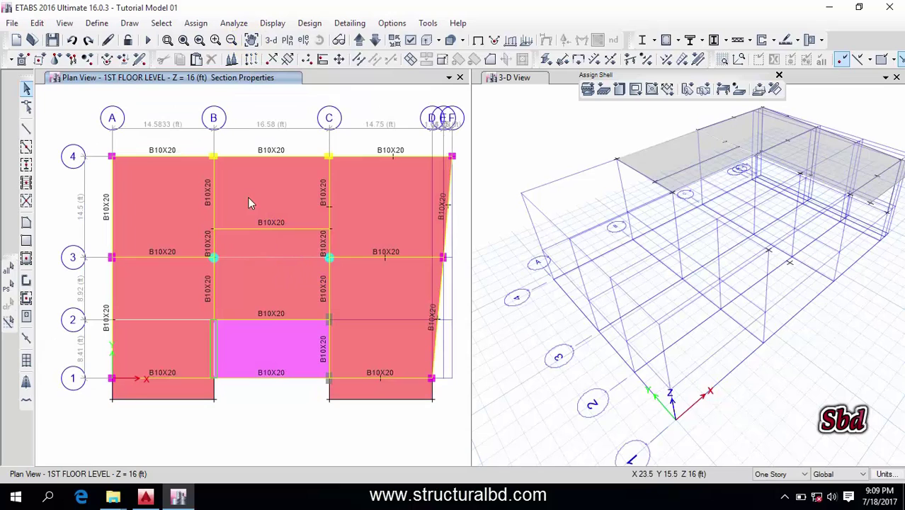